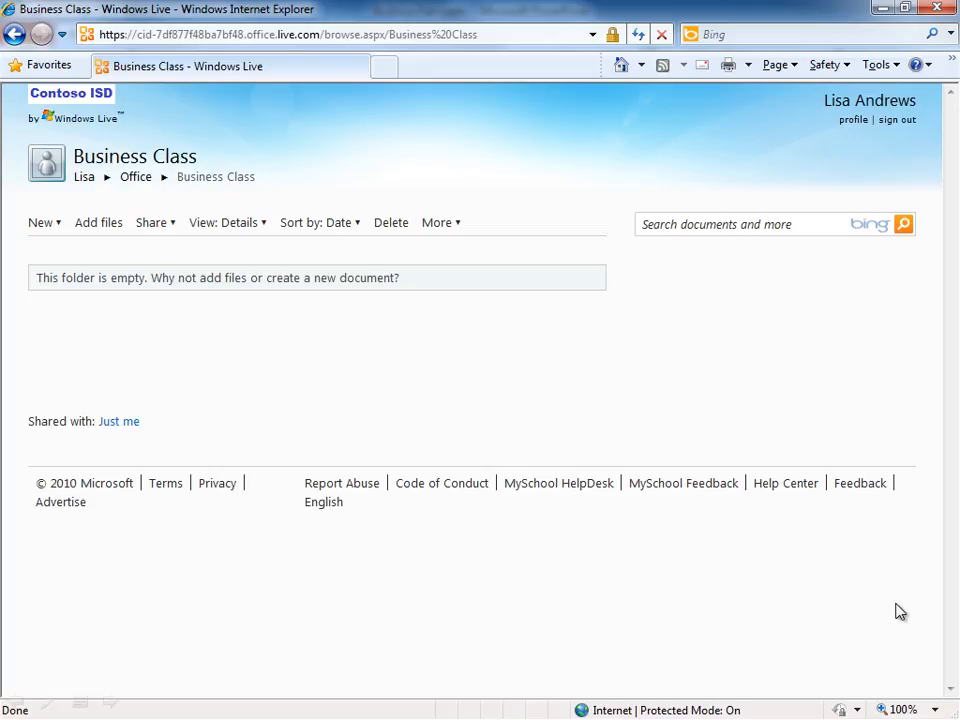
Step: Upload all four files from the local Business Course folder to the Business Class folder and finish adding them
left_click(100, 224)
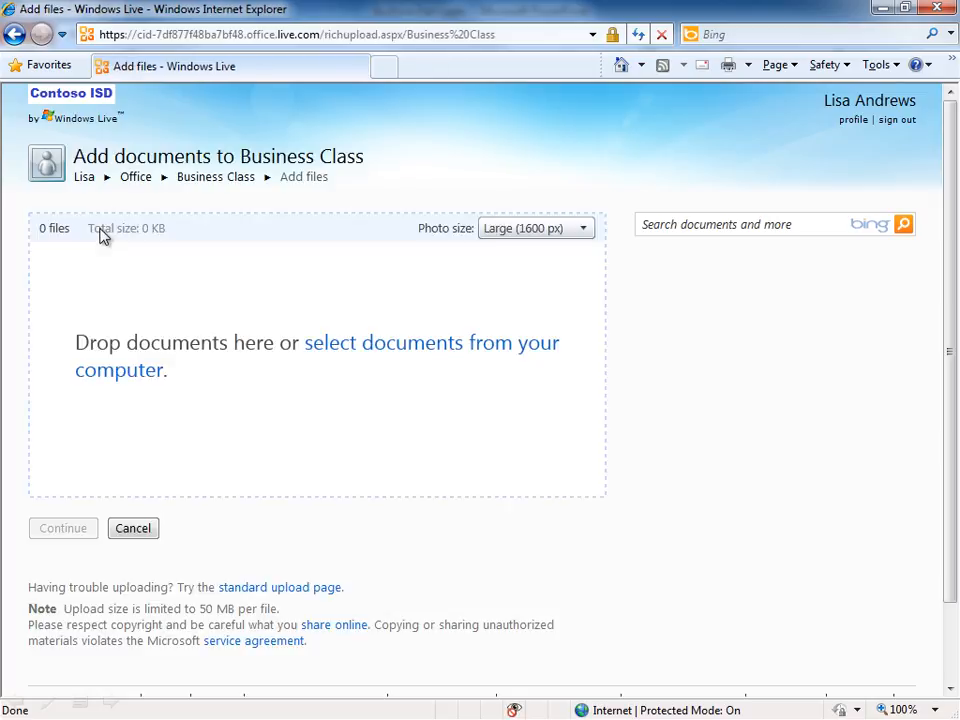
left_click(409, 350)
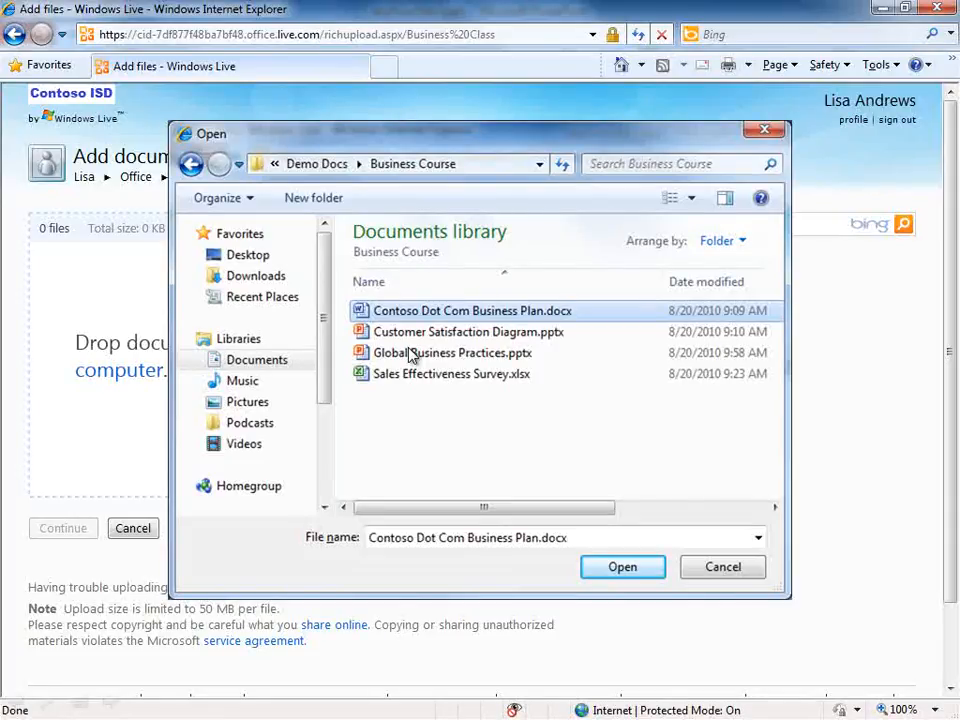
left_click(723, 567)
key("alt+Tab")
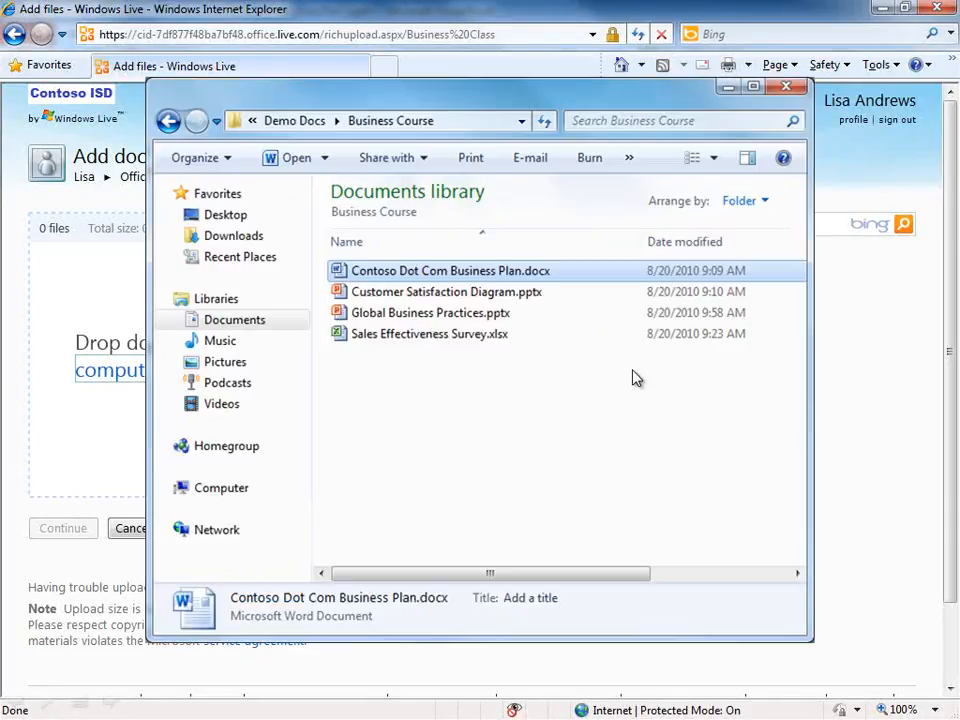
left_click(475, 338, "shift")
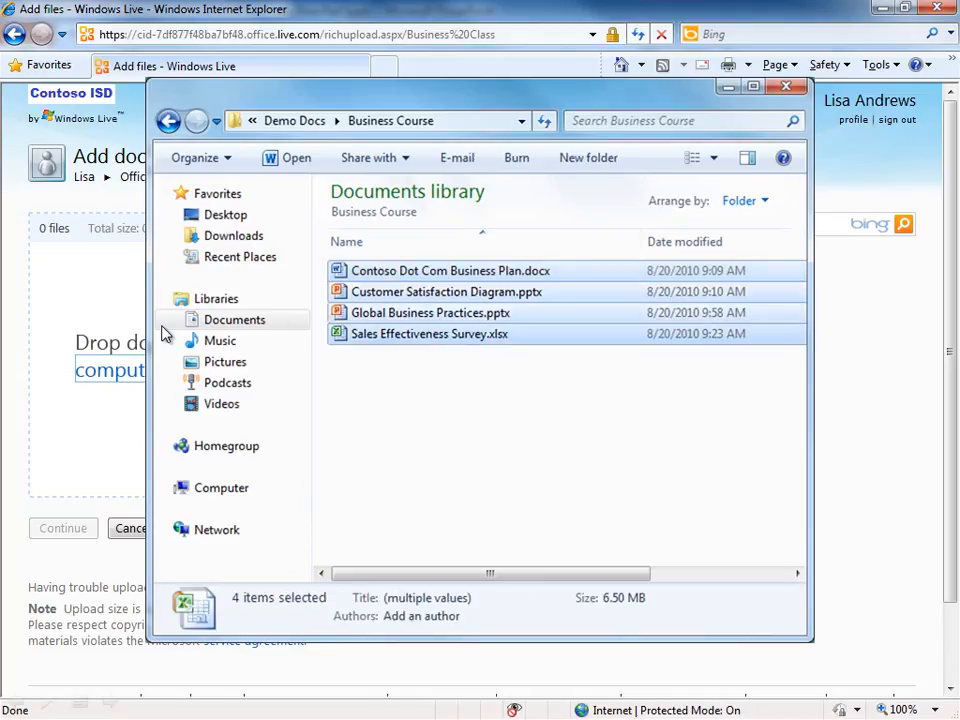
left_click_drag(85, 292, 83, 289)
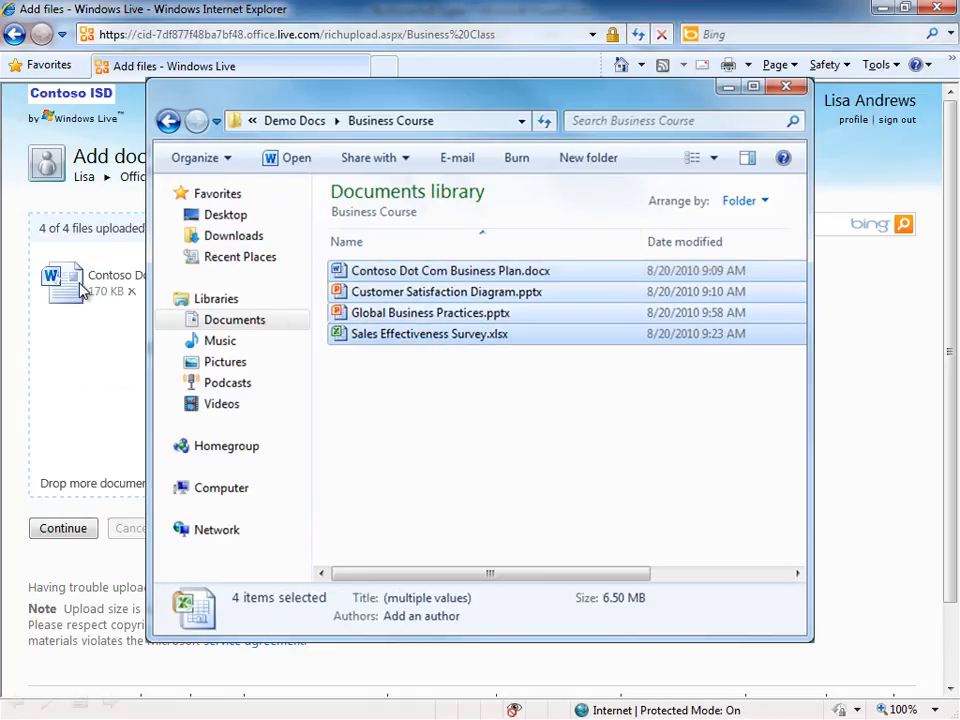
left_click(786, 87)
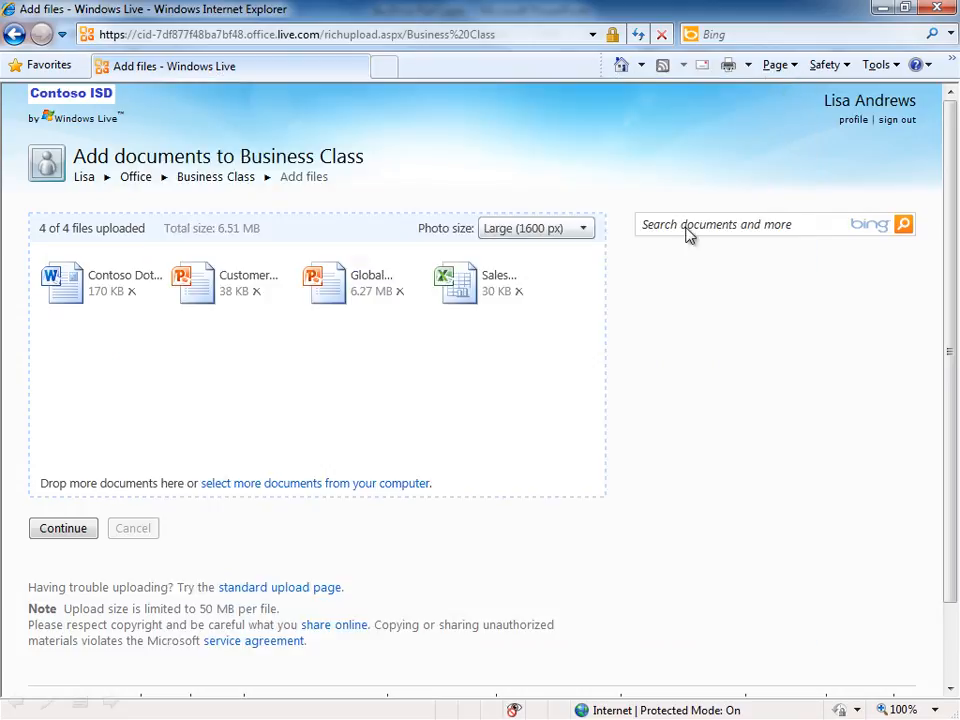
left_click(63, 529)
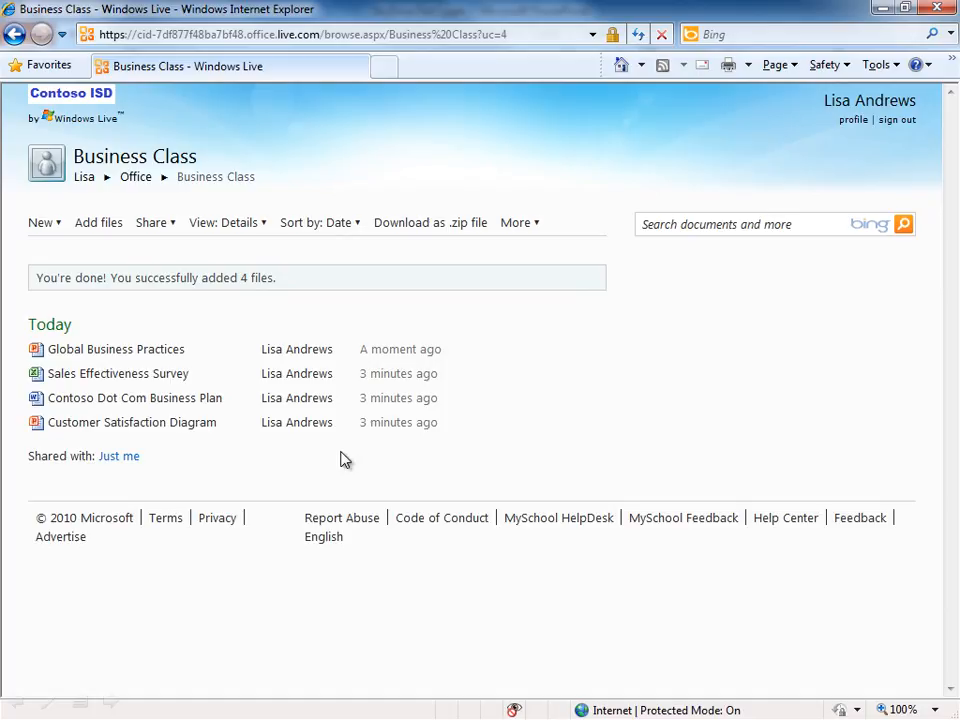
Step: Create a new OneNote notebook named Class Notes in the Business Class folder
left_click(62, 228)
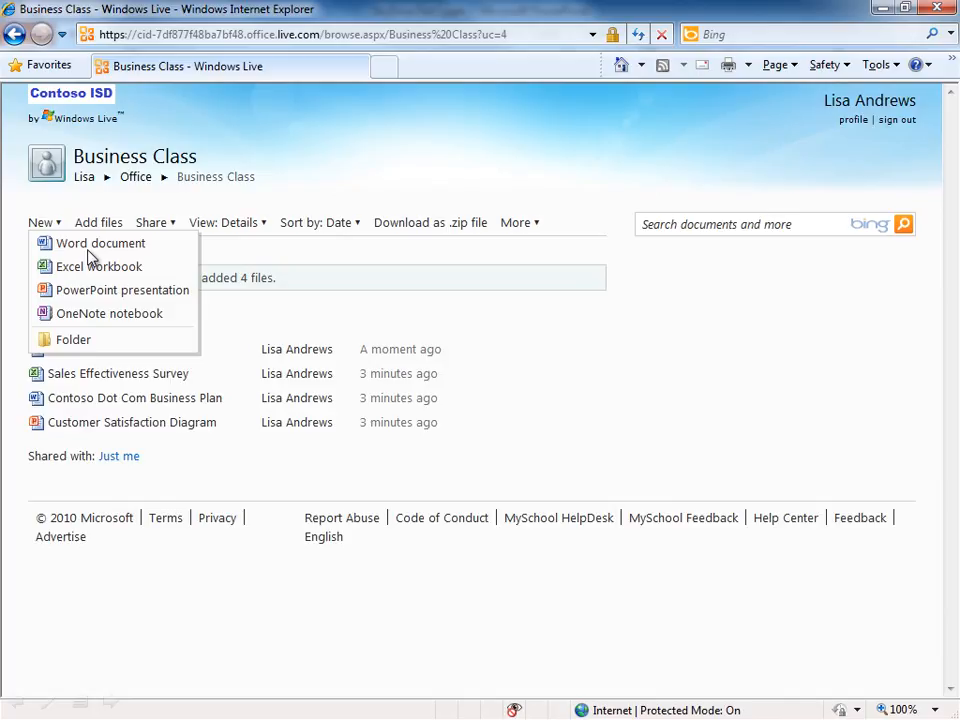
left_click(115, 316)
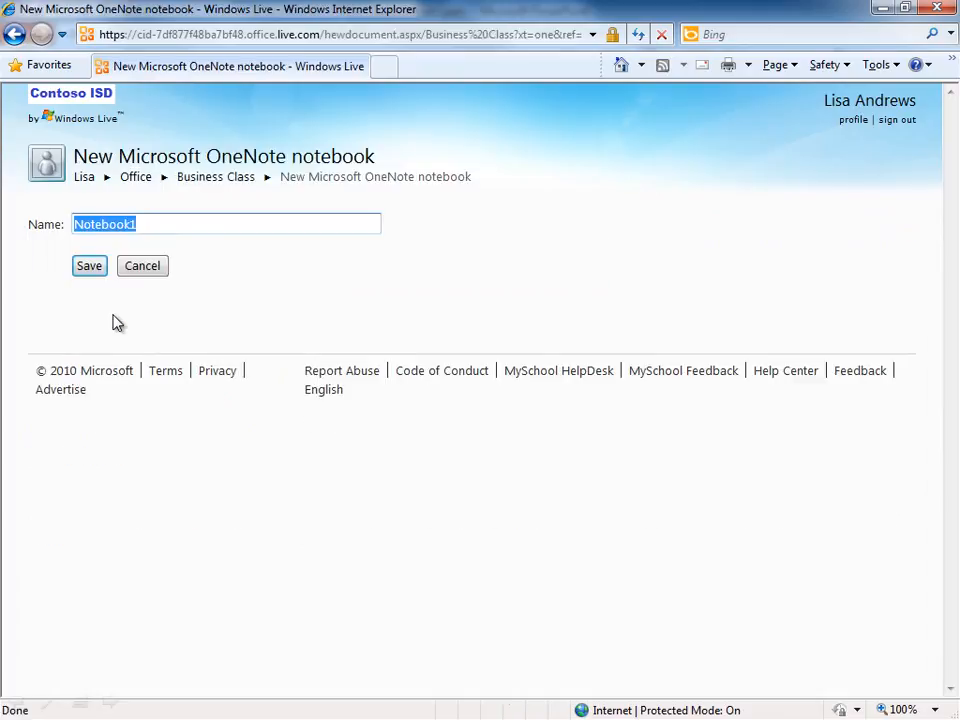
type("Class Notes")
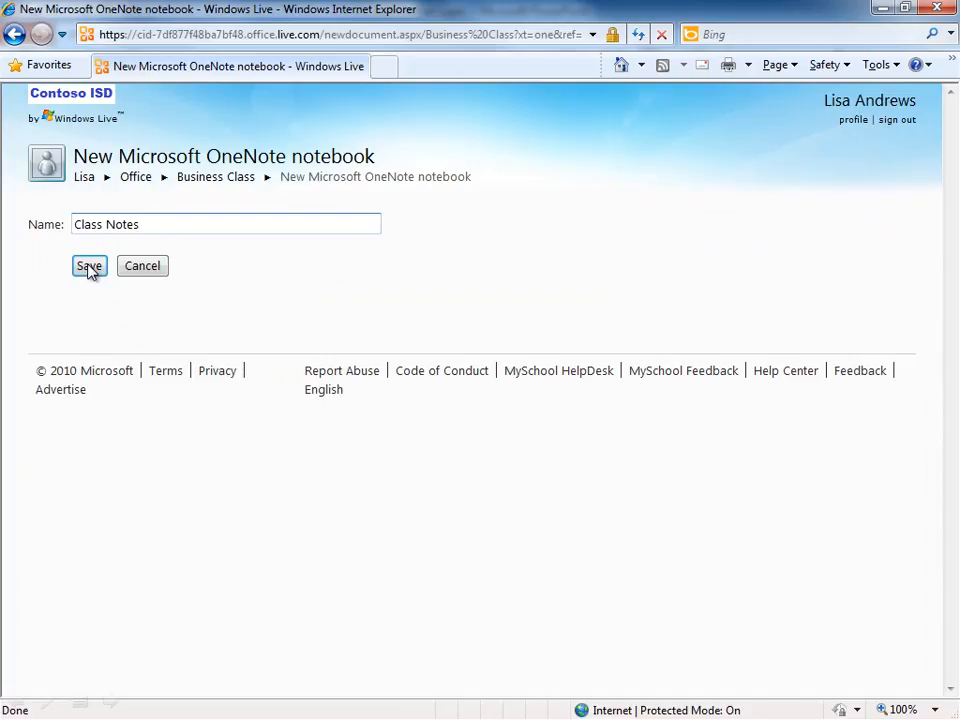
left_click(89, 267)
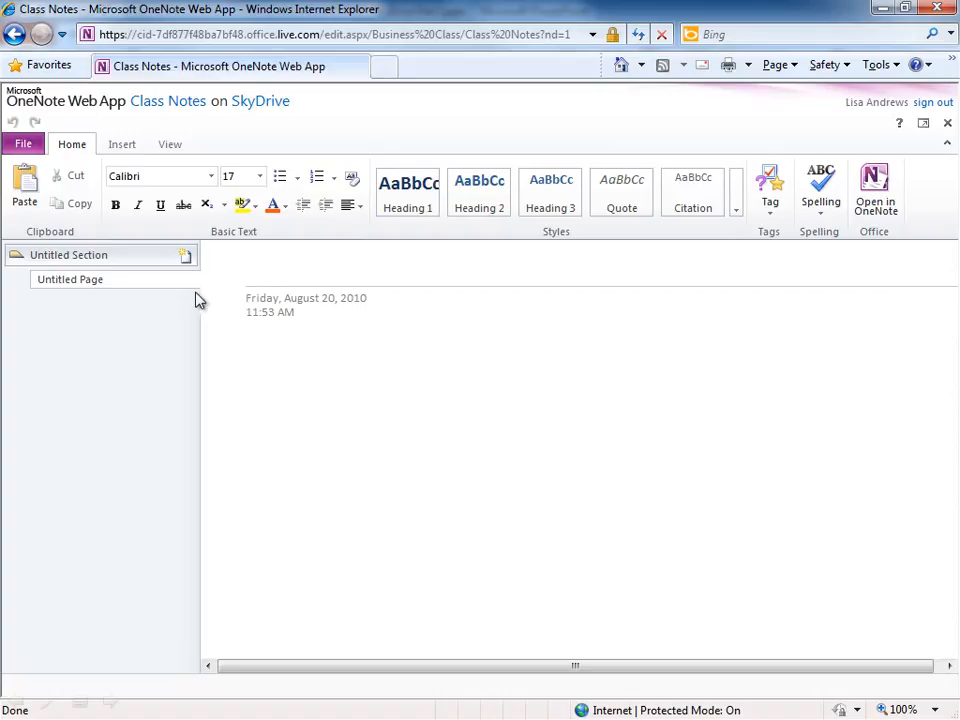
Step: Title the notebook's untitled page Global Business Practices and close the notebook
left_click(257, 262)
type("Global Business Practices")
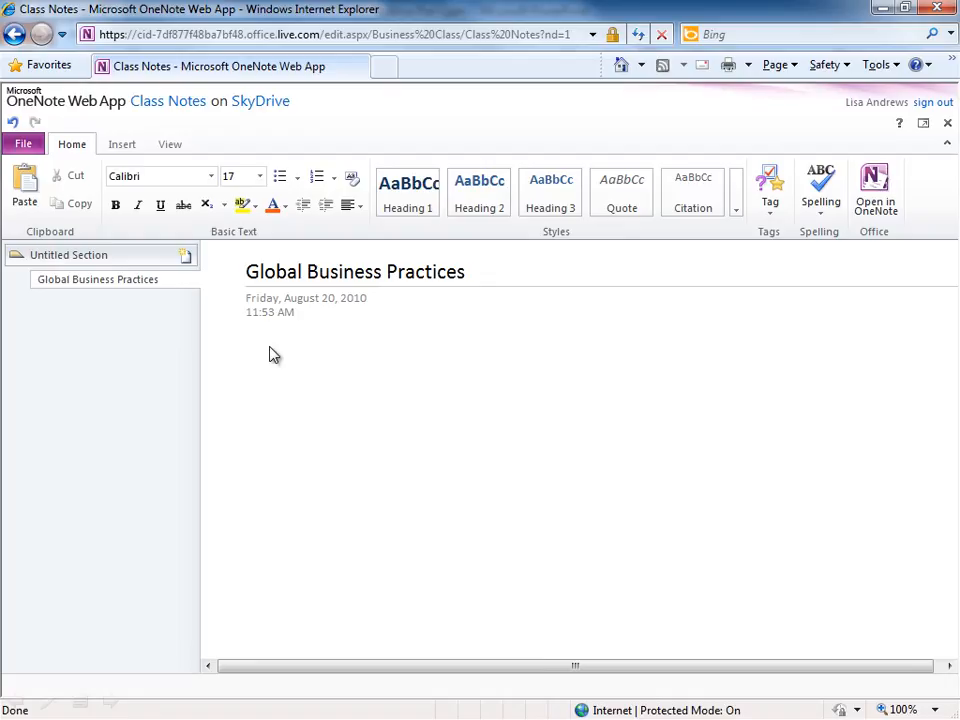
left_click(947, 124)
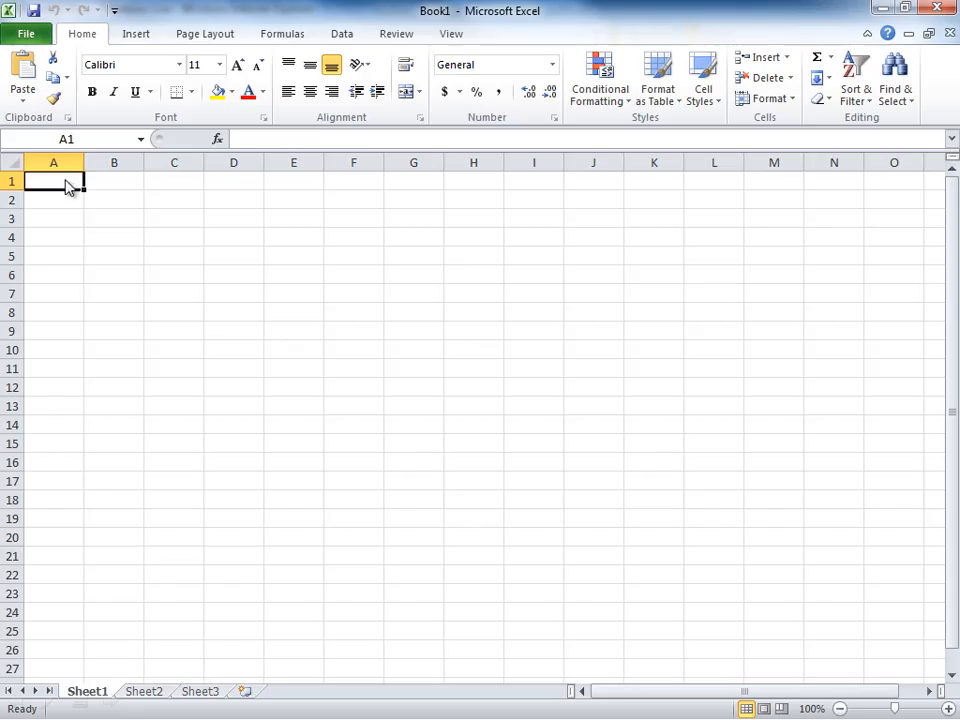
Step: In a blank Excel workbook, enter the headings Q1 in cell A1 and Q2 in cell B1
type("Q1")
key("Tab")
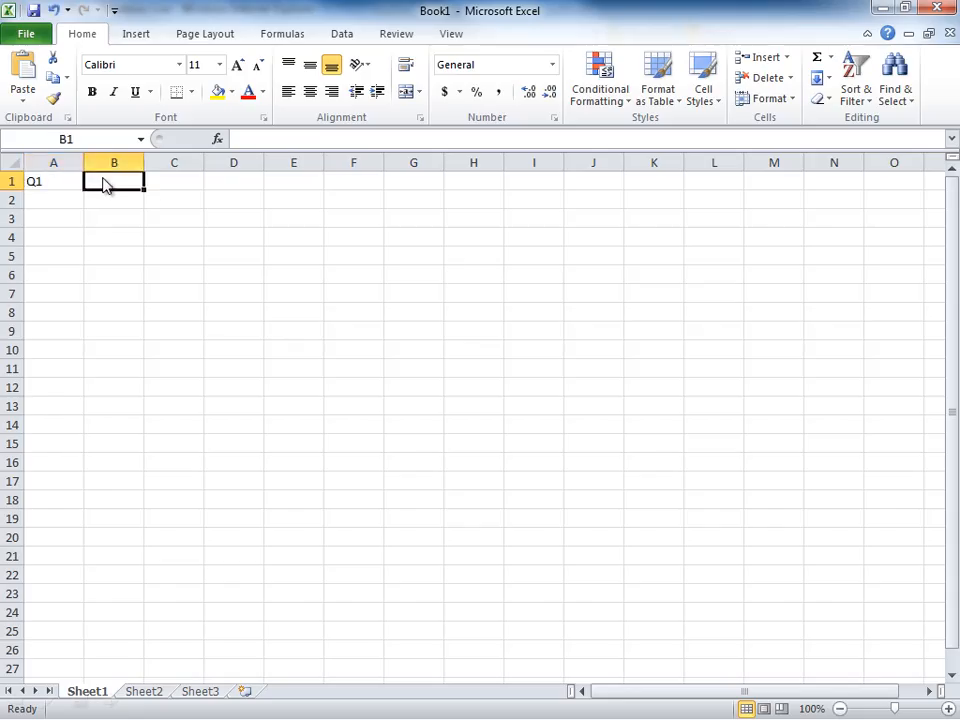
type("Q2")
key("Tab")
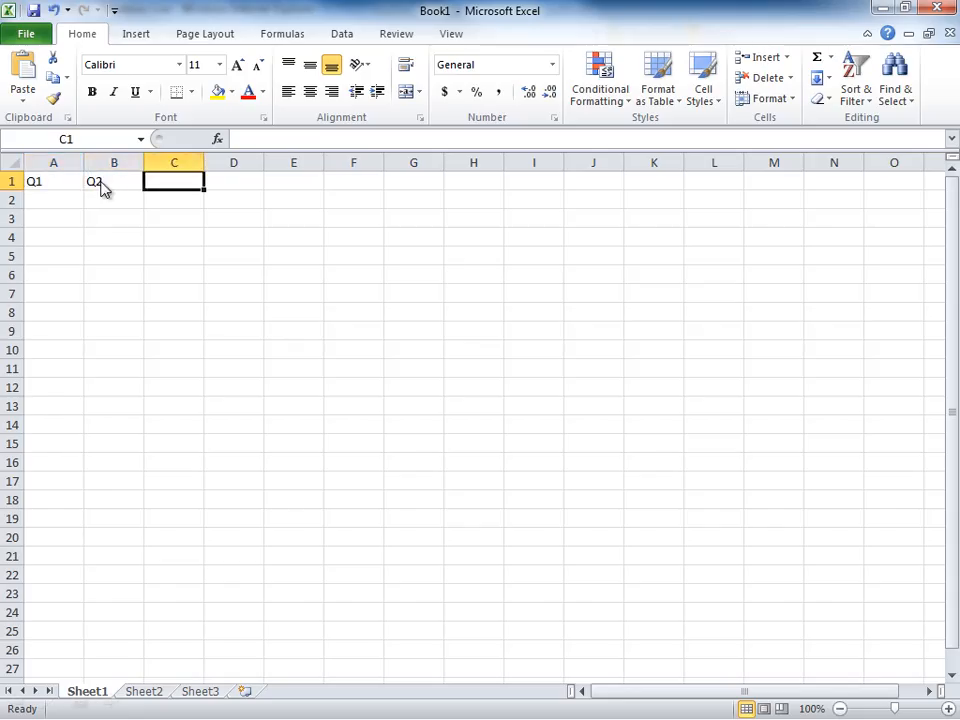
Step: View the workbook's print preview, and sign in to Windows Live SkyDrive for saving to the web with the account password and automatic sign-in enabled
left_click(43, 38)
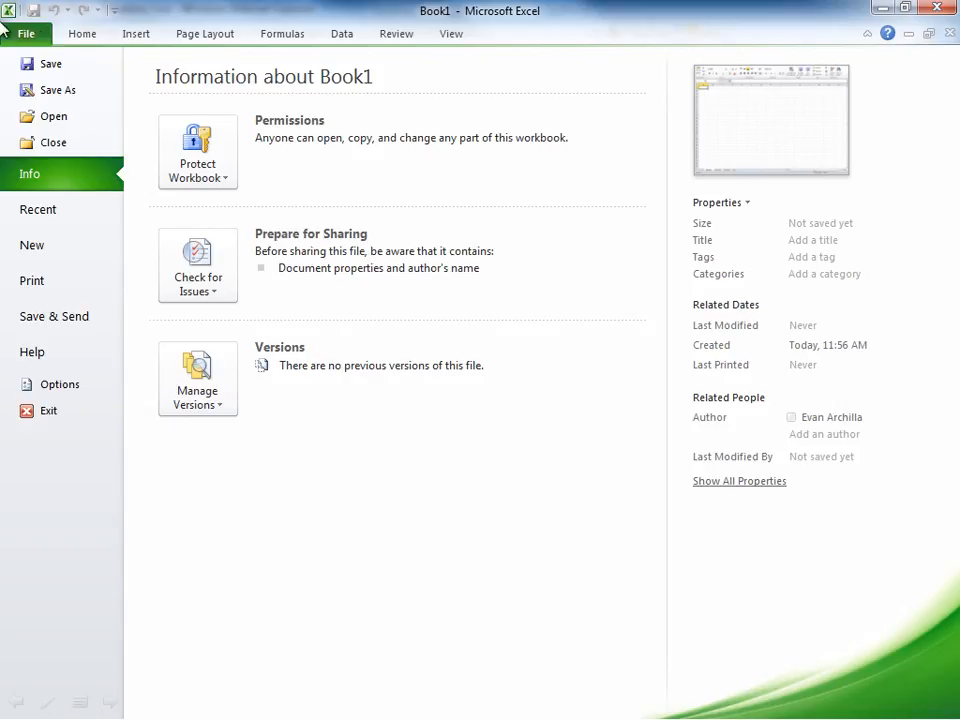
left_click(34, 284)
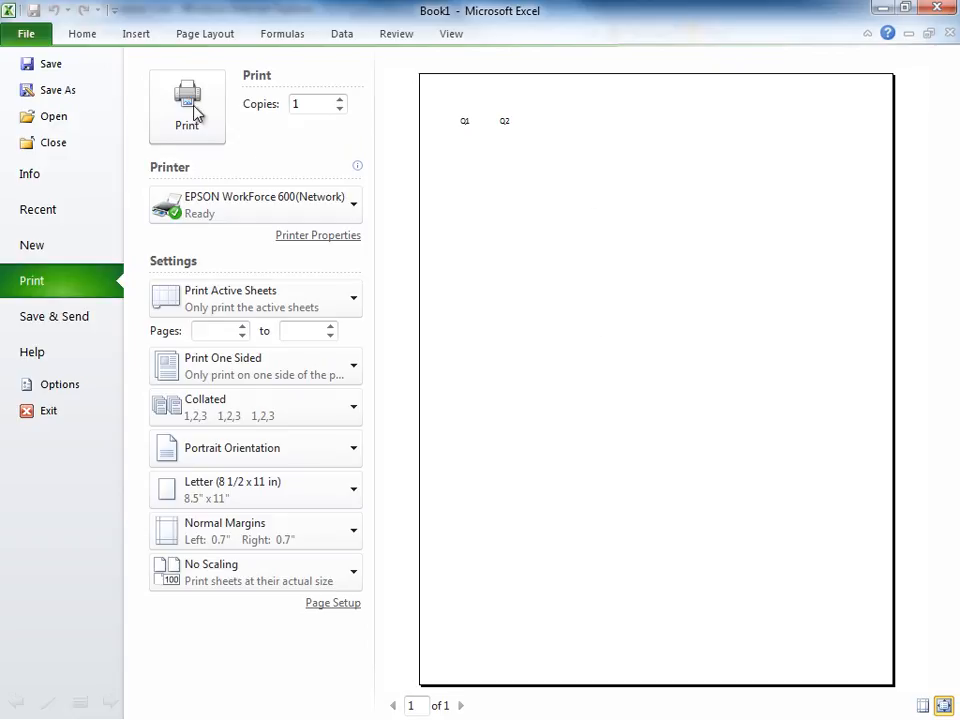
left_click(75, 318)
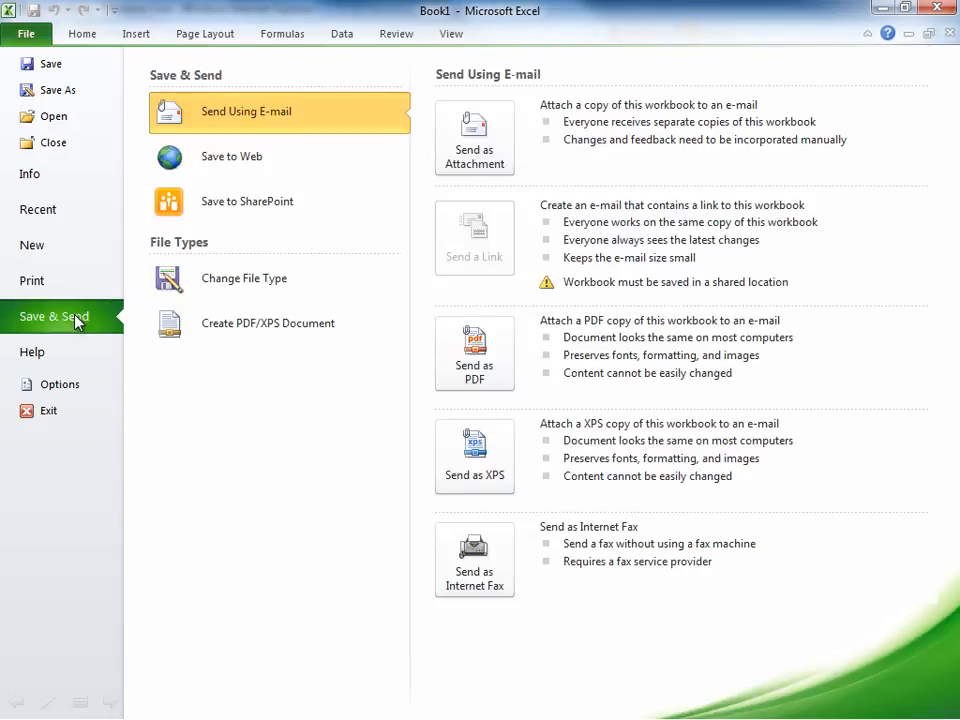
left_click(257, 163)
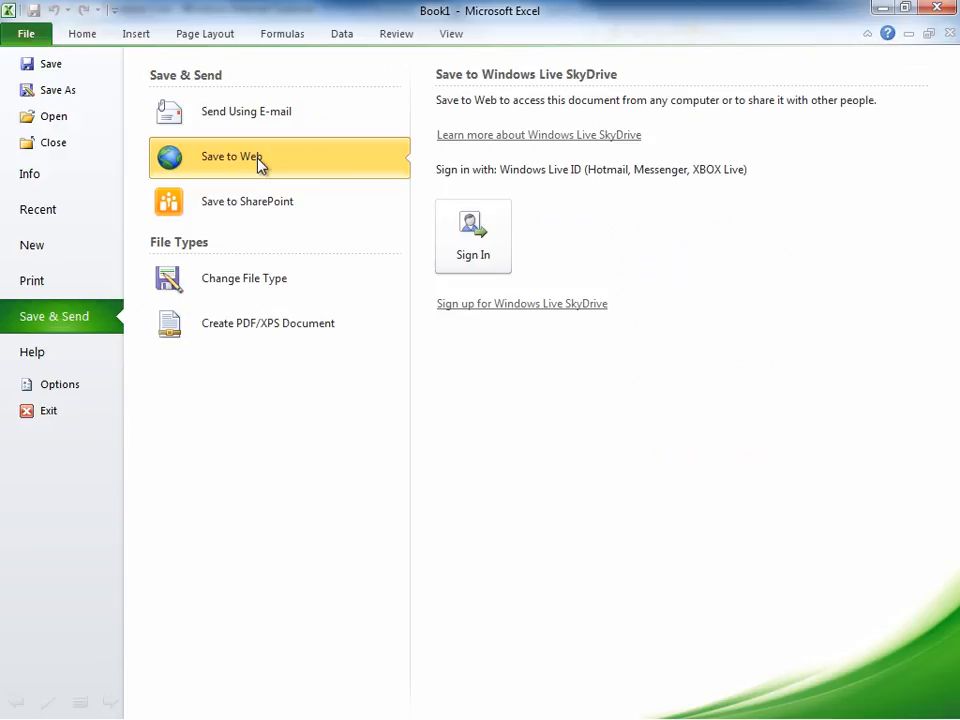
left_click(500, 233)
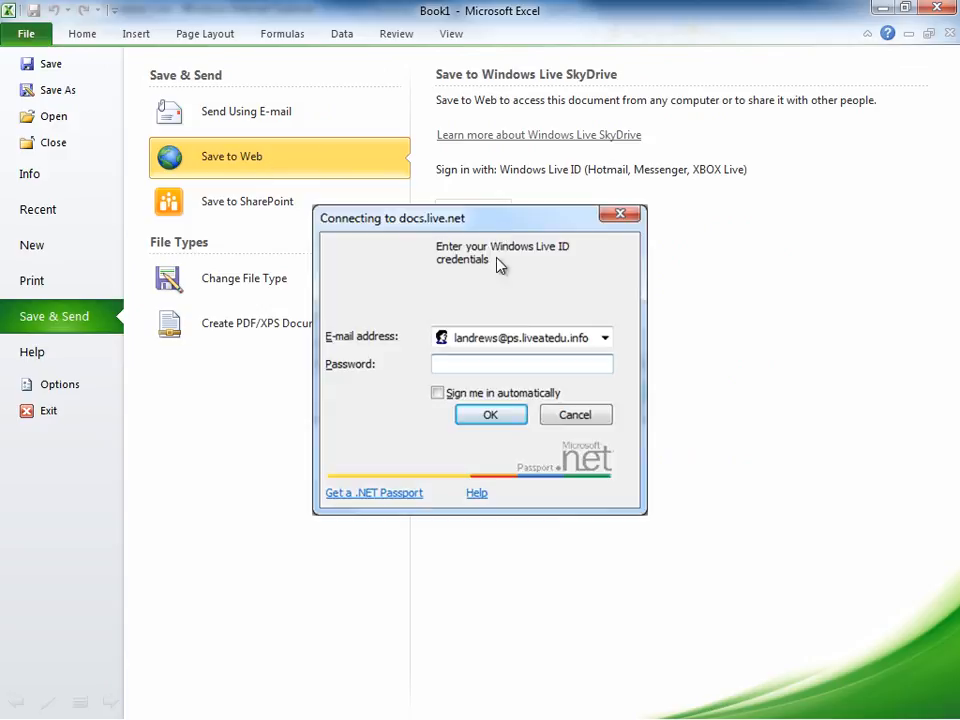
left_click(448, 365)
type("*********")
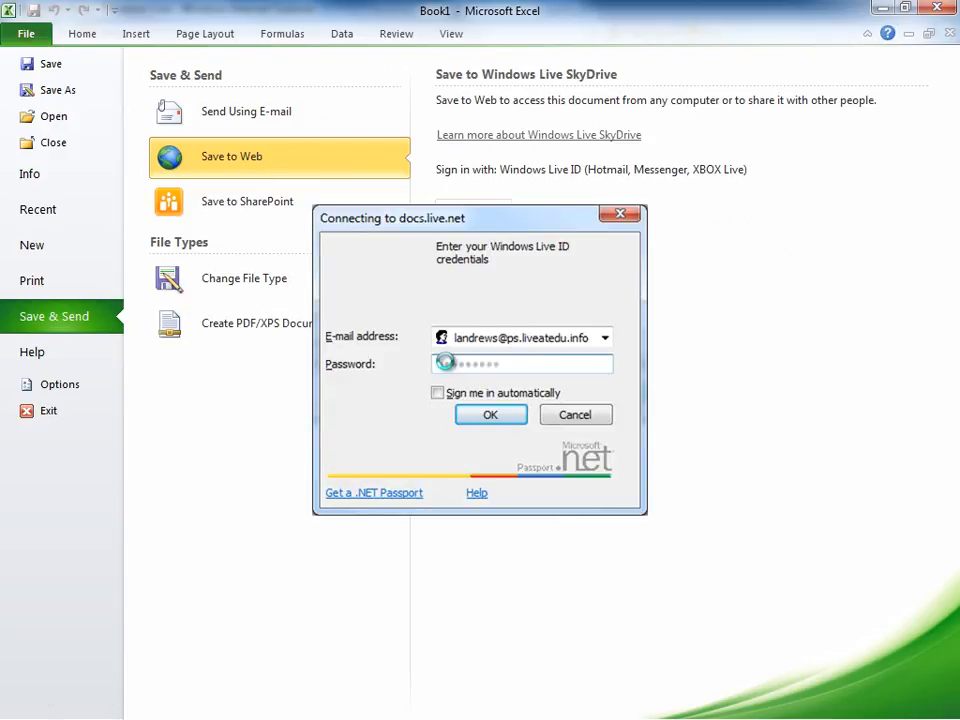
left_click(439, 394)
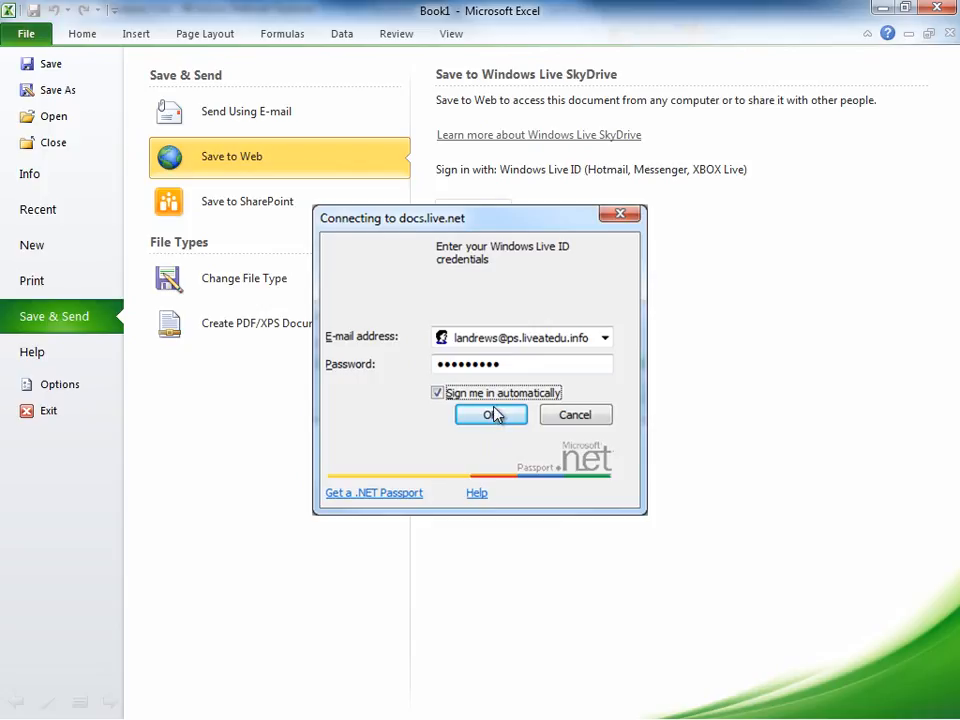
left_click(490, 414)
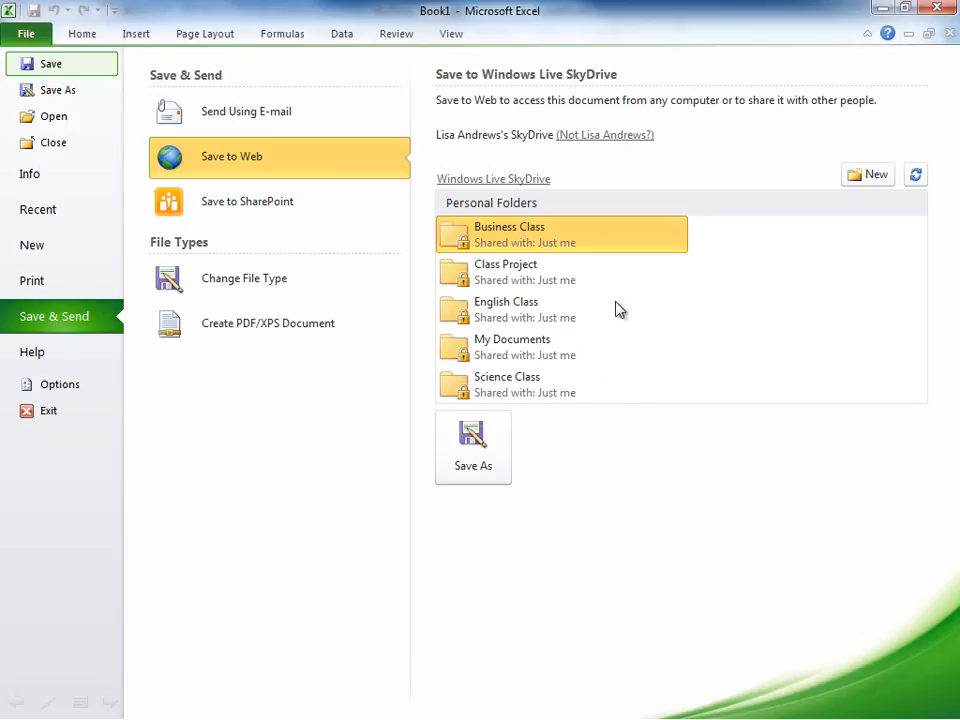
Step: Save the workbook as Quarterly Model in the SkyDrive Business Class folder, close Excel and refresh the folder page in Internet Explorer
double_click(544, 239)
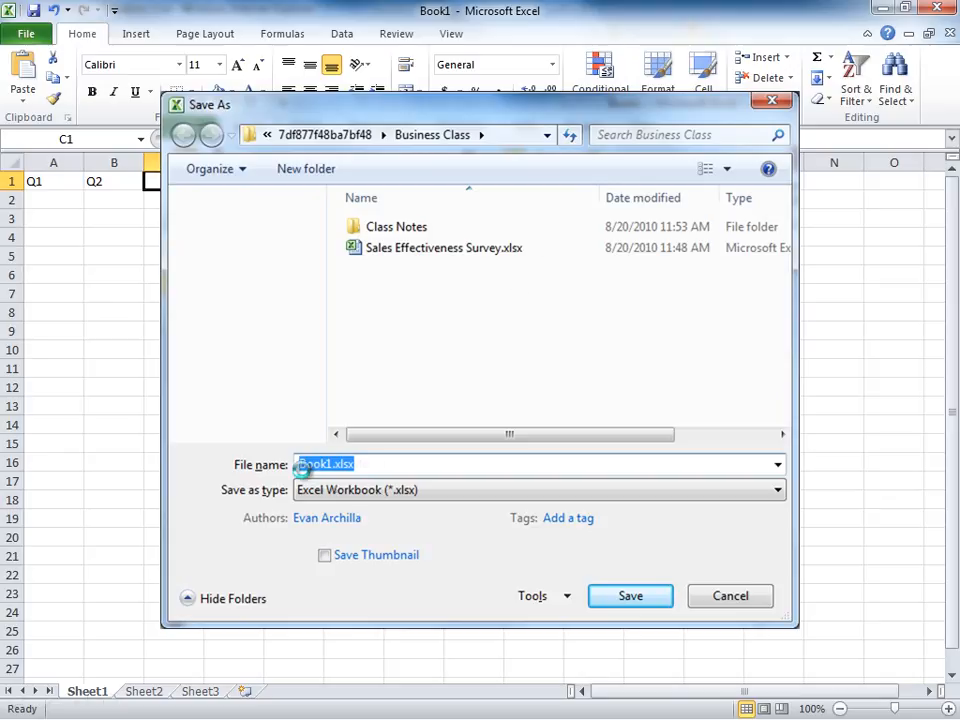
type("Quarterly Model")
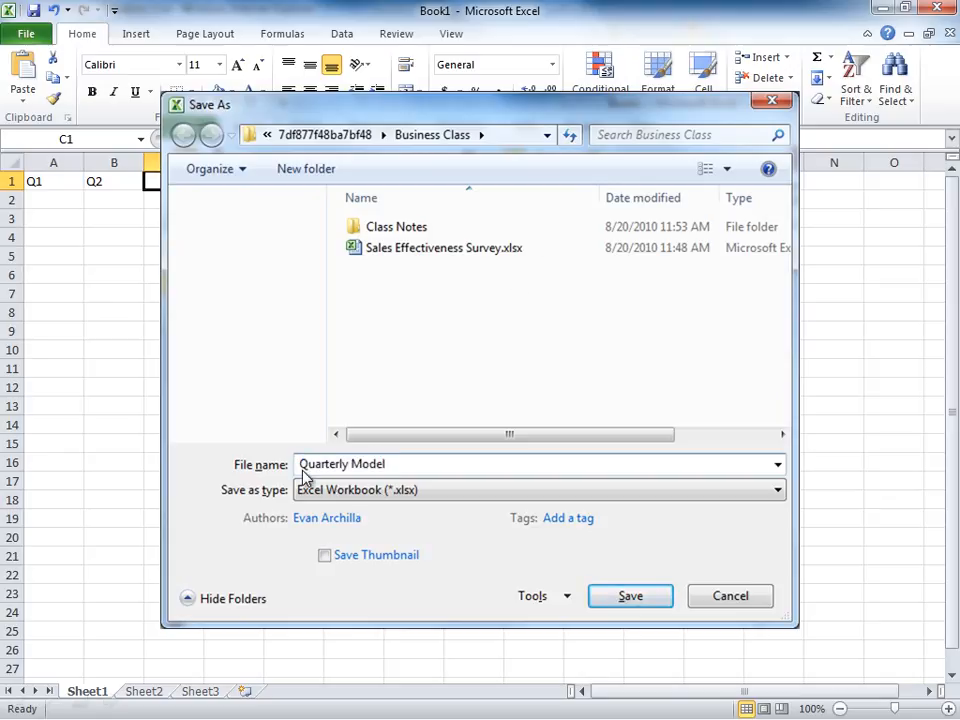
left_click(630, 597)
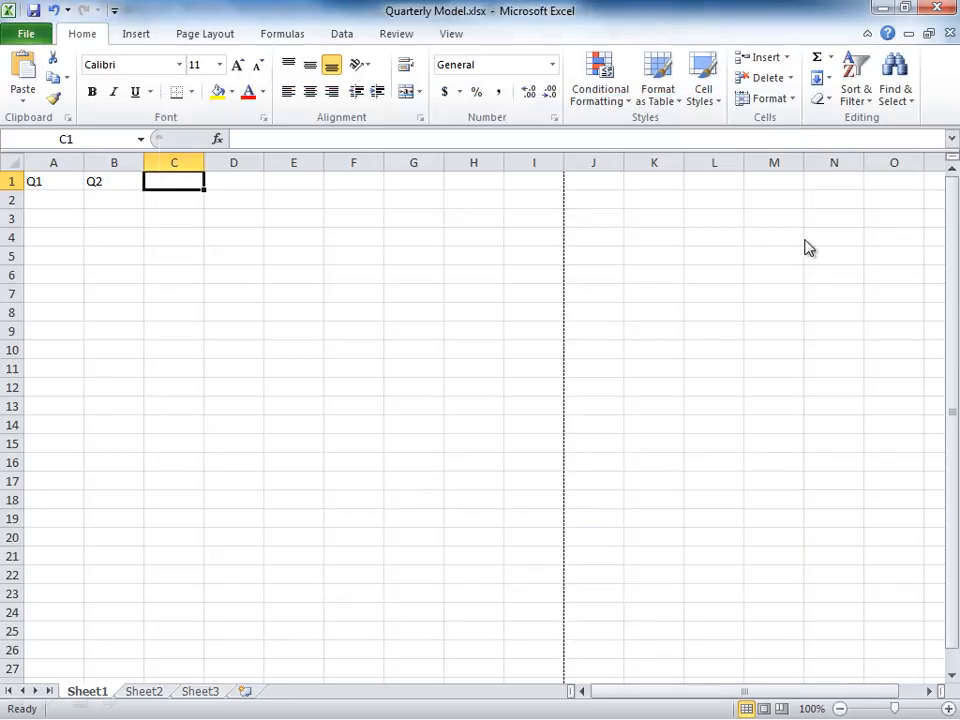
left_click(934, 8)
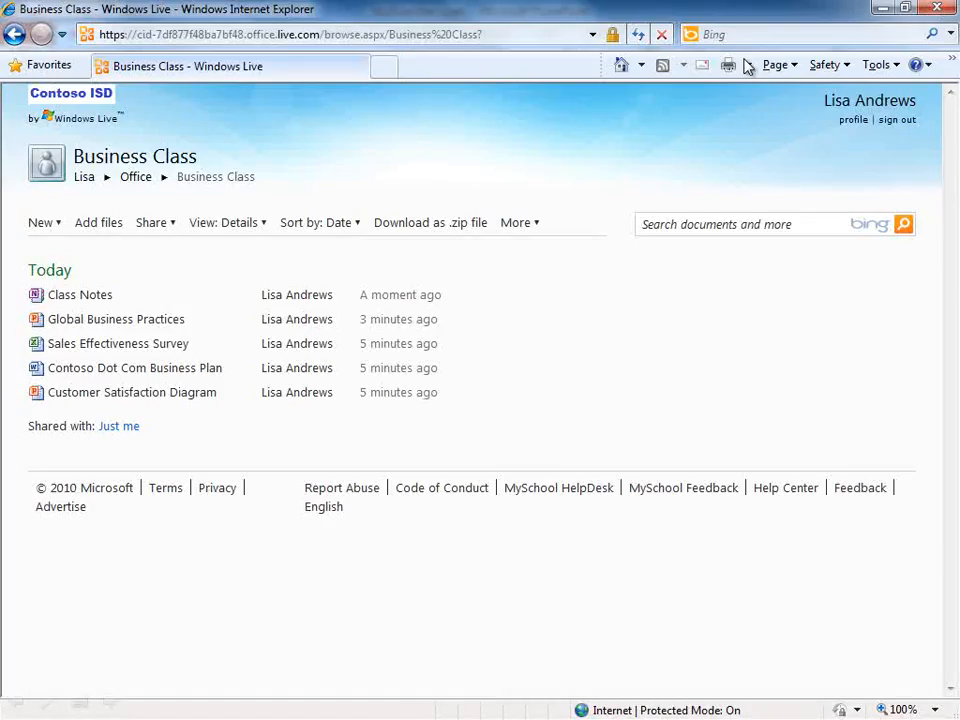
left_click(640, 34)
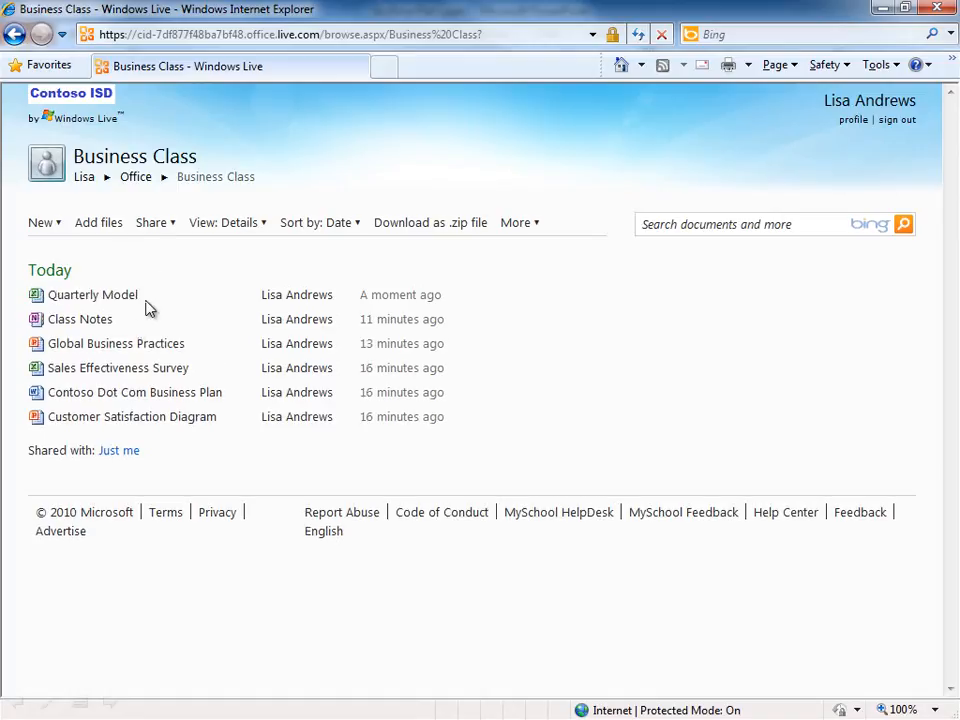